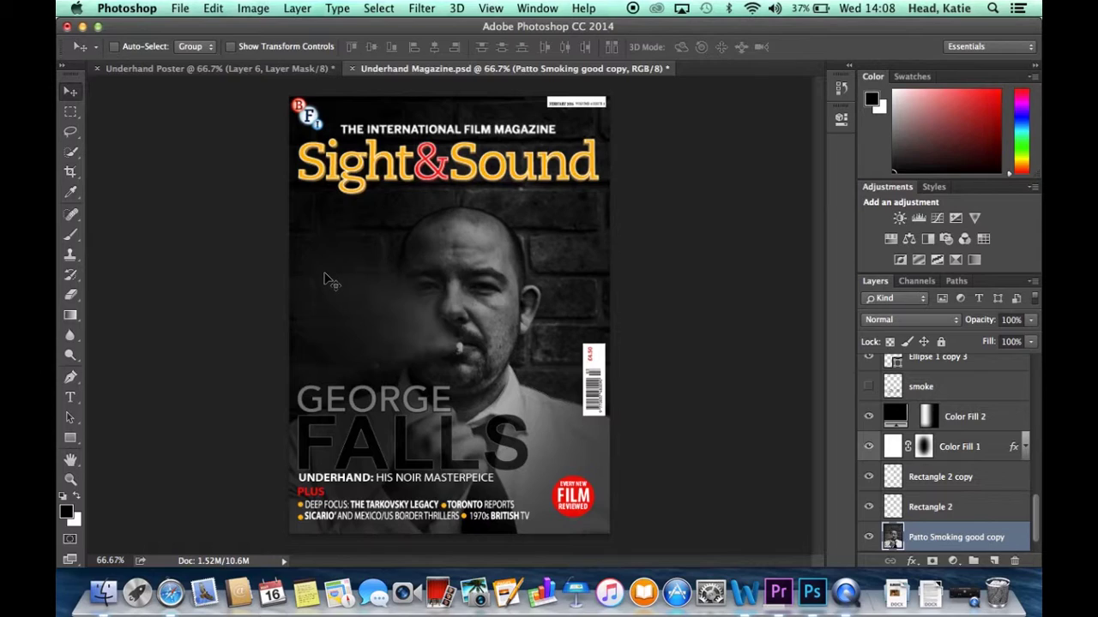
Try placing the 00colouredsmoke image in the Underhand Poster, scaled to about 17% wide and 15% high, over the existing smoke.
{"action": "left_click", "coordinate": [252, 74]}
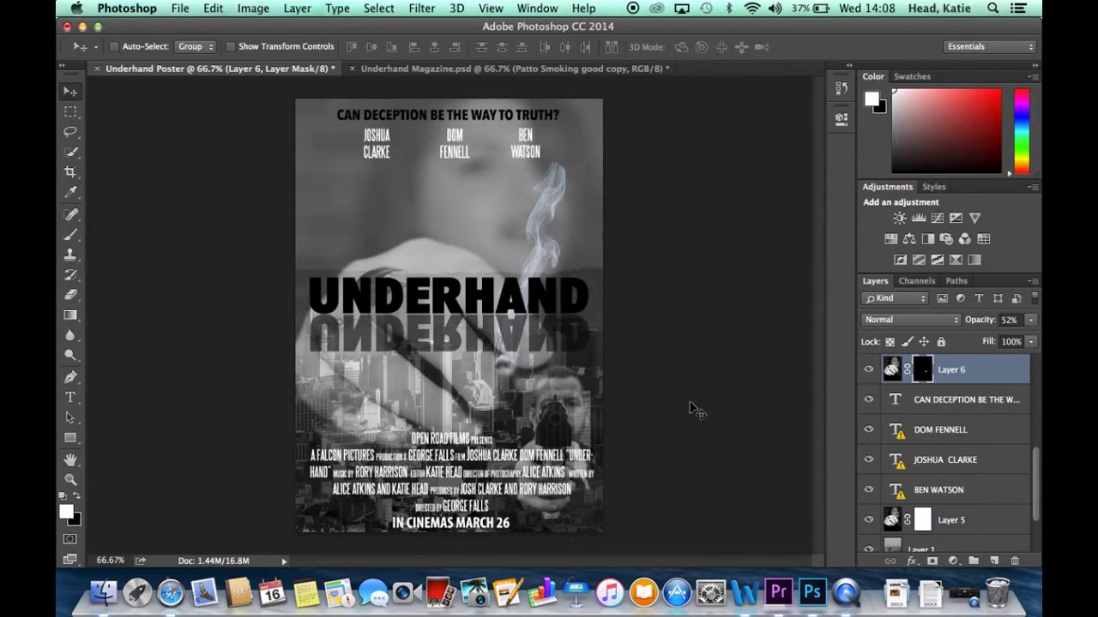
{"action": "left_click", "coordinate": [101, 592]}
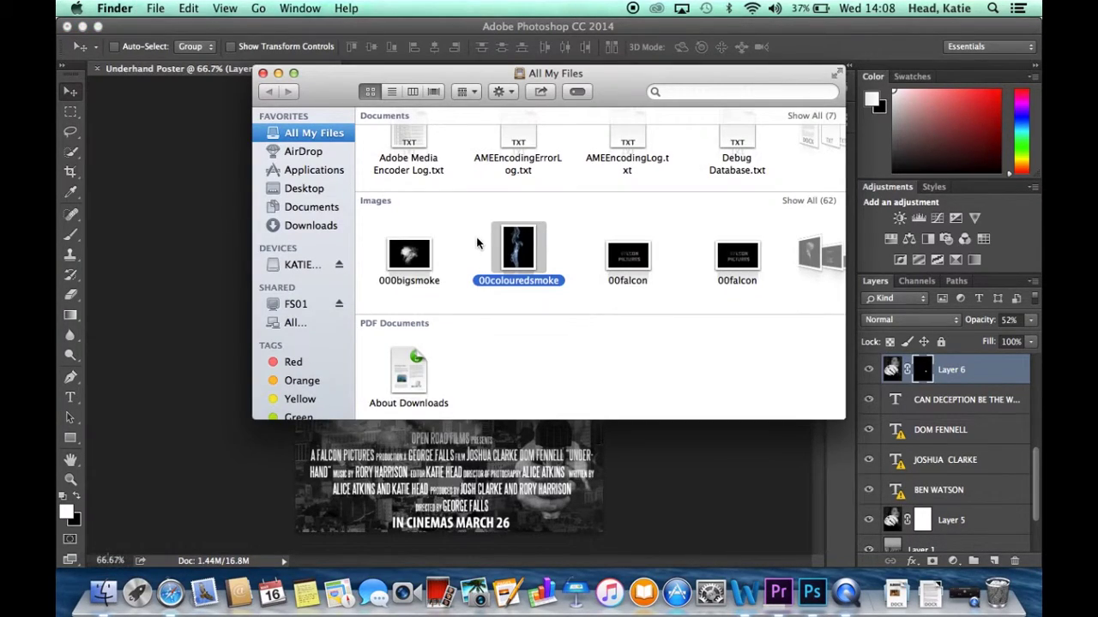
{"action": "left_click_drag", "start_coordinate": [518, 249], "coordinate": [374, 457]}
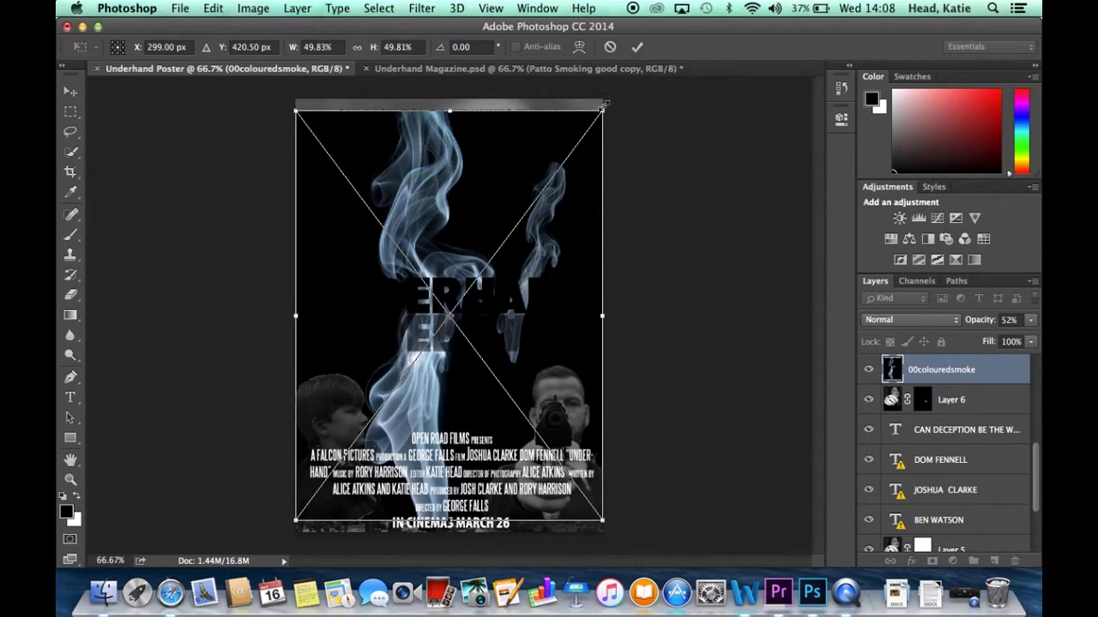
{"action": "left_click_drag", "start_coordinate": [602, 113], "coordinate": [400, 400]}
{"action": "left_click_drag", "start_coordinate": [355, 434], "coordinate": [573, 198]}
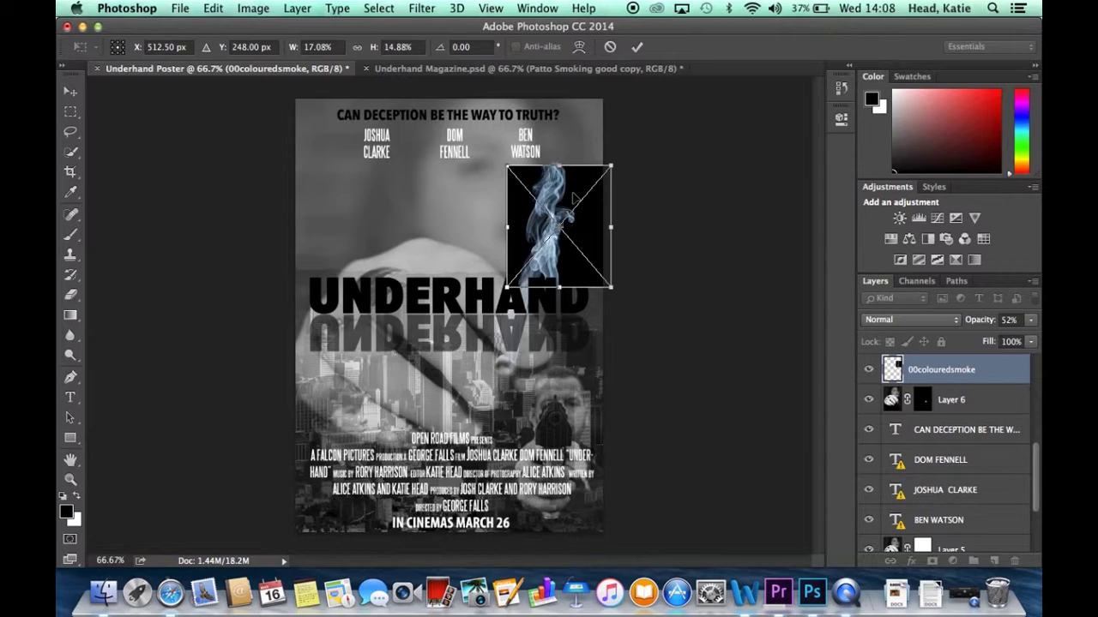
{"action": "key", "text": "Return"}
{"action": "key", "text": "super+e"}
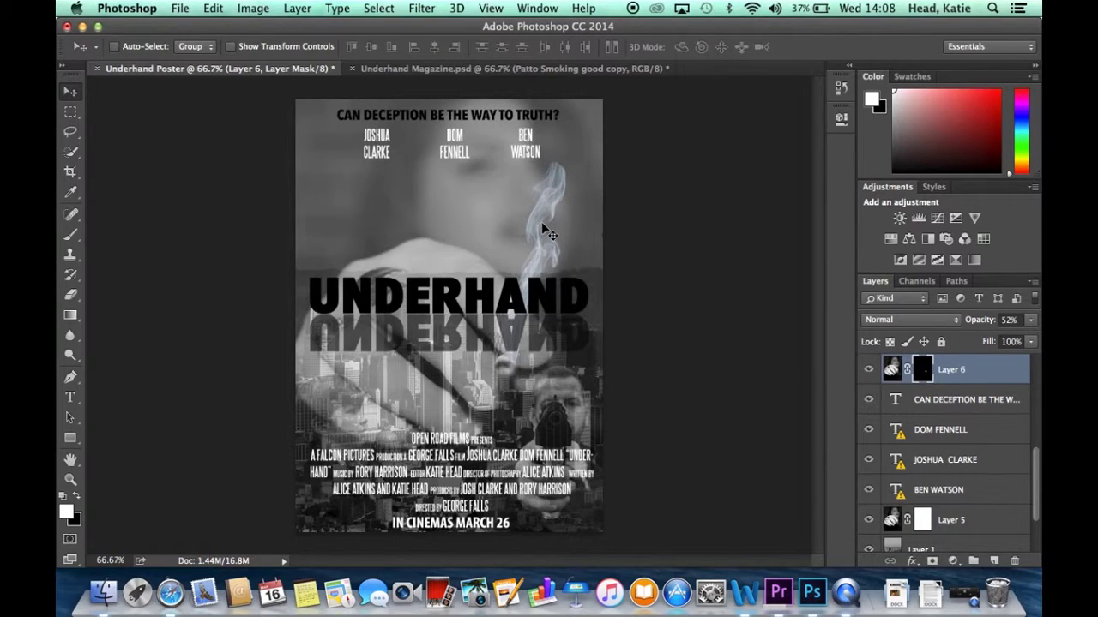
Look through the poster's layer stack and select the 00colouredsmoke layer to examine its blend mode and opacity.
{"action": "scroll", "coordinate": [946, 426], "scroll_direction": "up", "scroll_amount": 5}
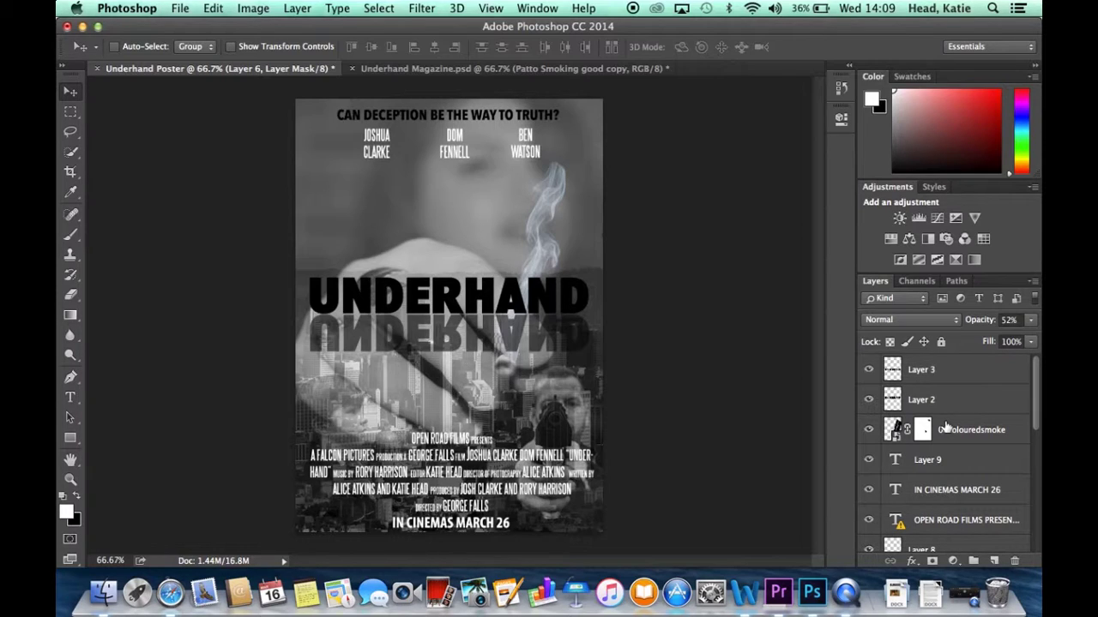
{"action": "scroll", "coordinate": [946, 426], "scroll_direction": "down", "scroll_amount": 6}
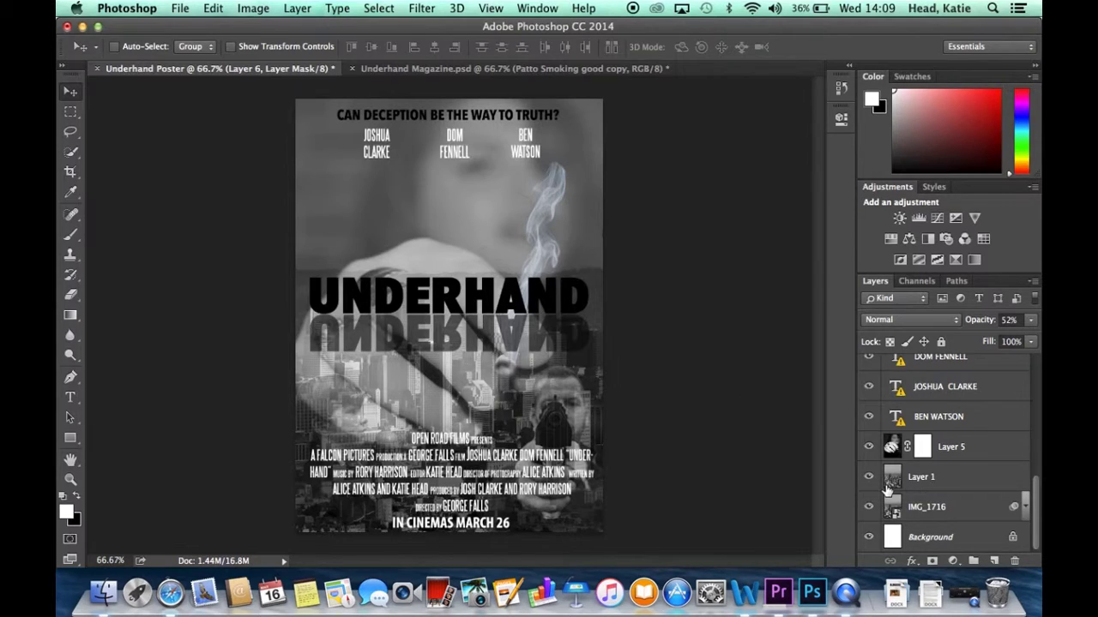
{"action": "scroll", "coordinate": [941, 477], "scroll_direction": "up", "scroll_amount": 5}
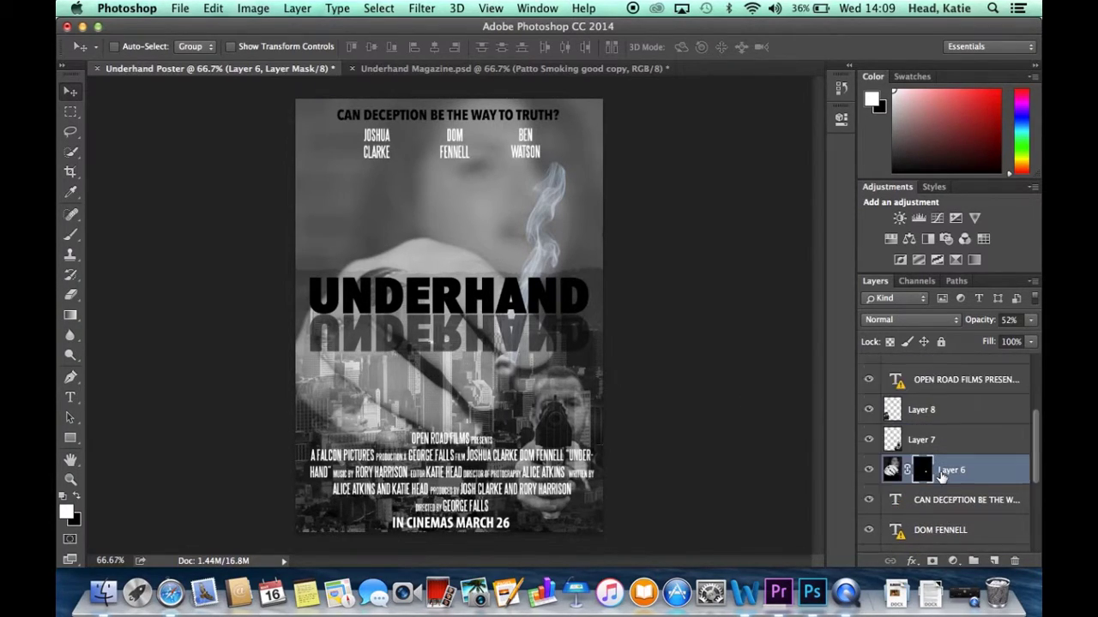
{"action": "scroll", "coordinate": [942, 477], "scroll_direction": "up", "scroll_amount": 2}
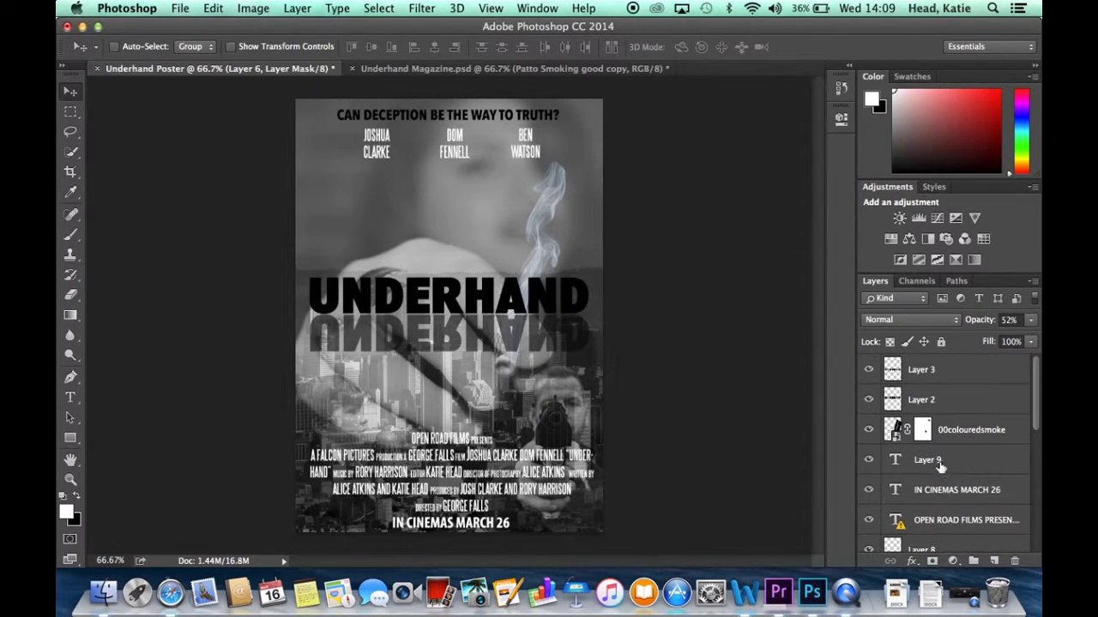
{"action": "left_click", "coordinate": [945, 431]}
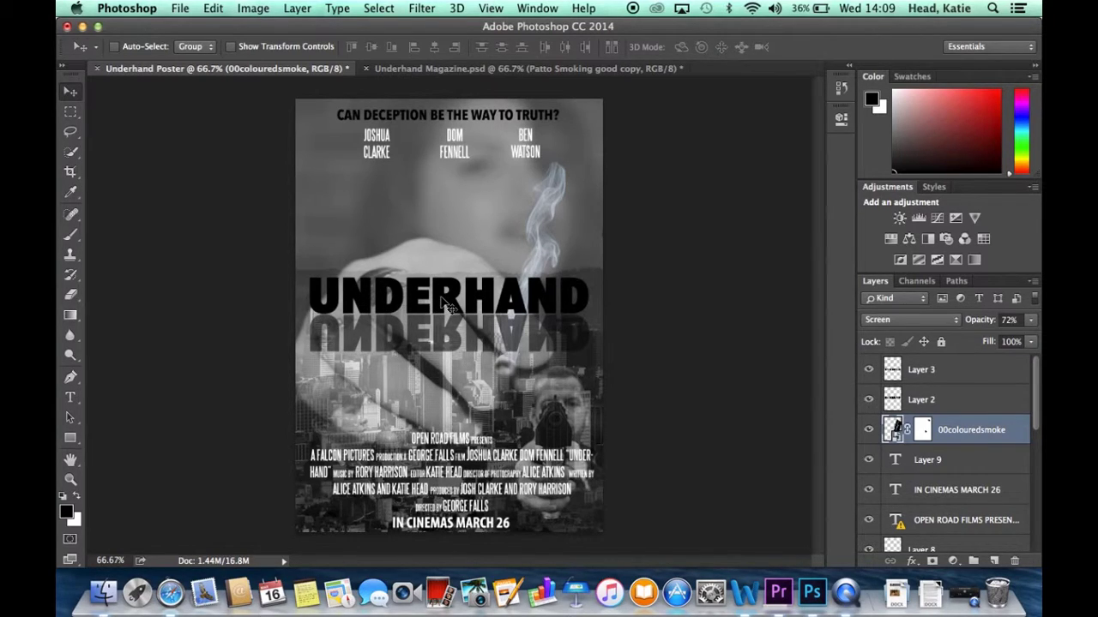
Select Layer 6 in the poster, hide it and show it again to examine what it contributes.
{"action": "scroll", "coordinate": [967, 419], "scroll_direction": "down", "scroll_amount": 6}
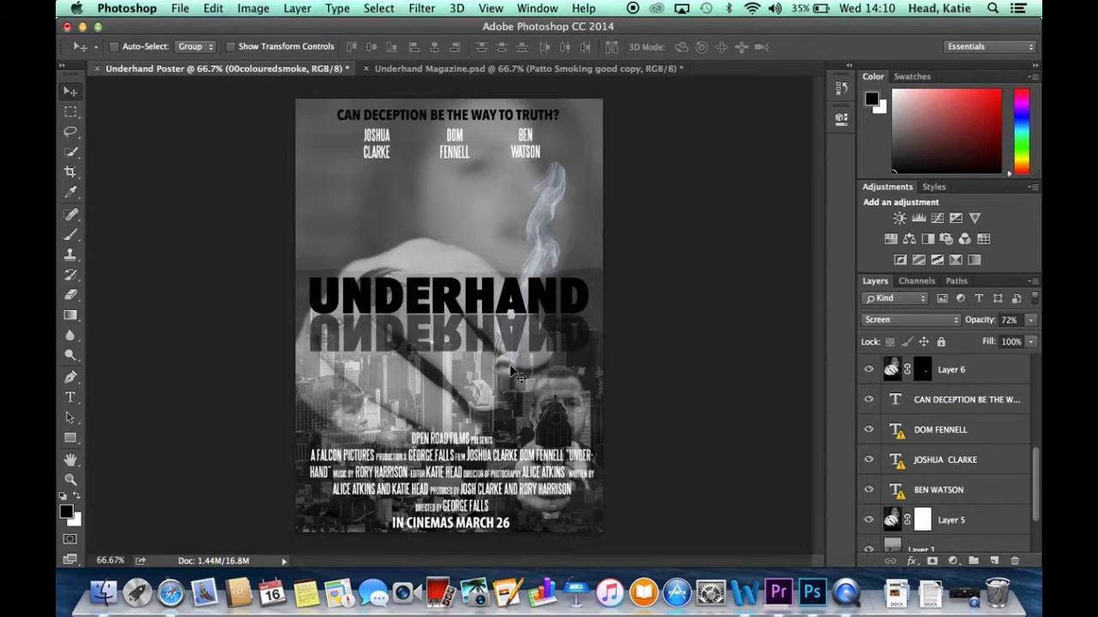
{"action": "scroll", "coordinate": [911, 463], "scroll_direction": "up", "scroll_amount": 3}
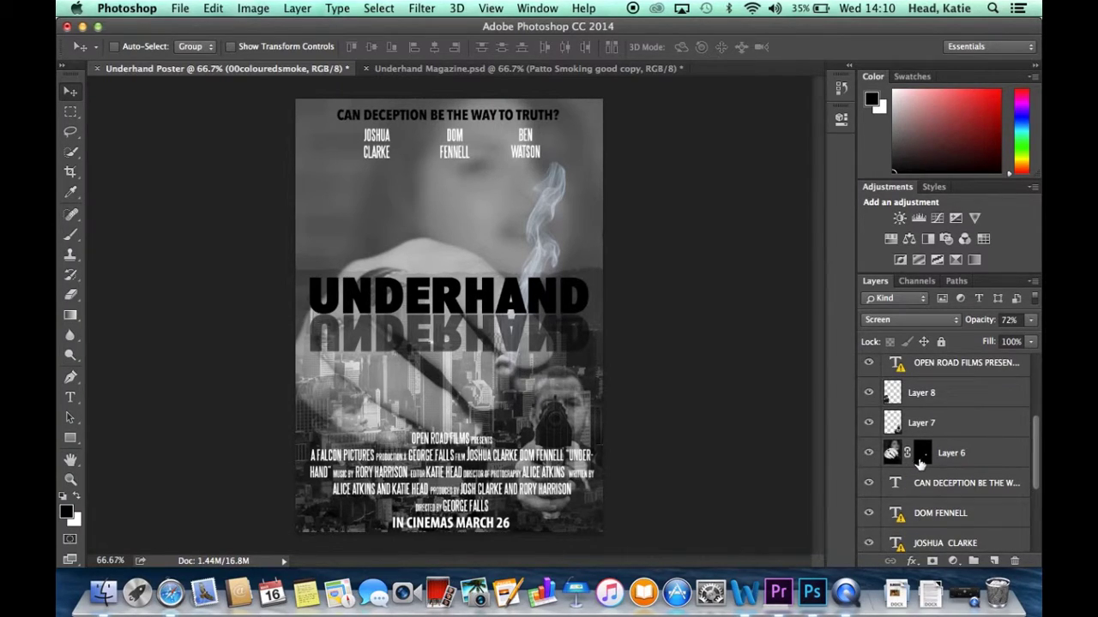
{"action": "left_click", "coordinate": [954, 456]}
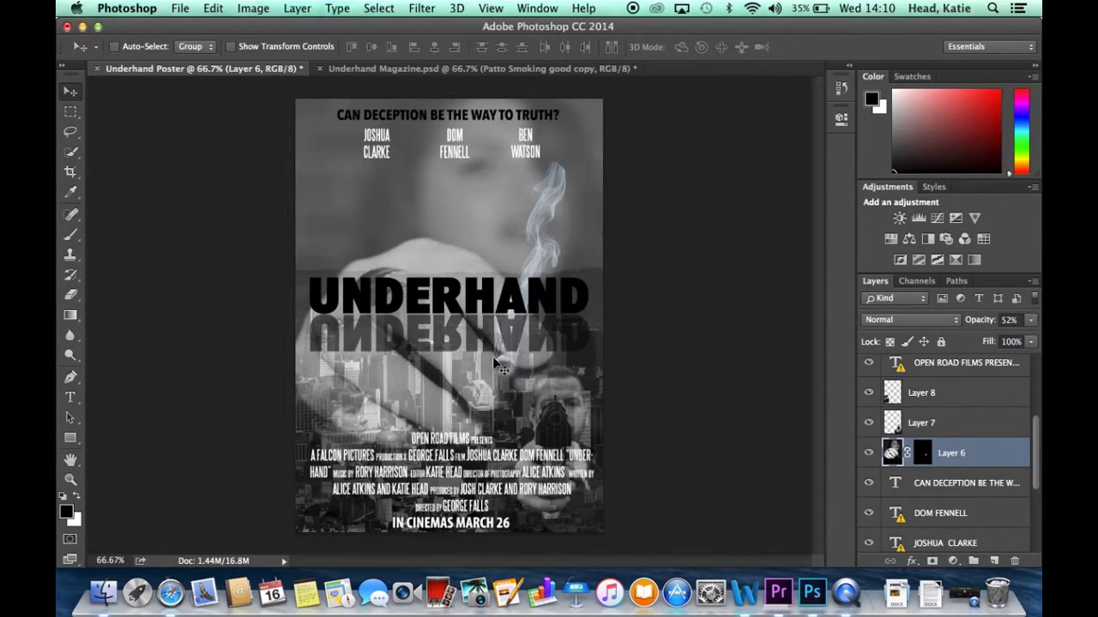
{"action": "left_click", "coordinate": [868, 452]}
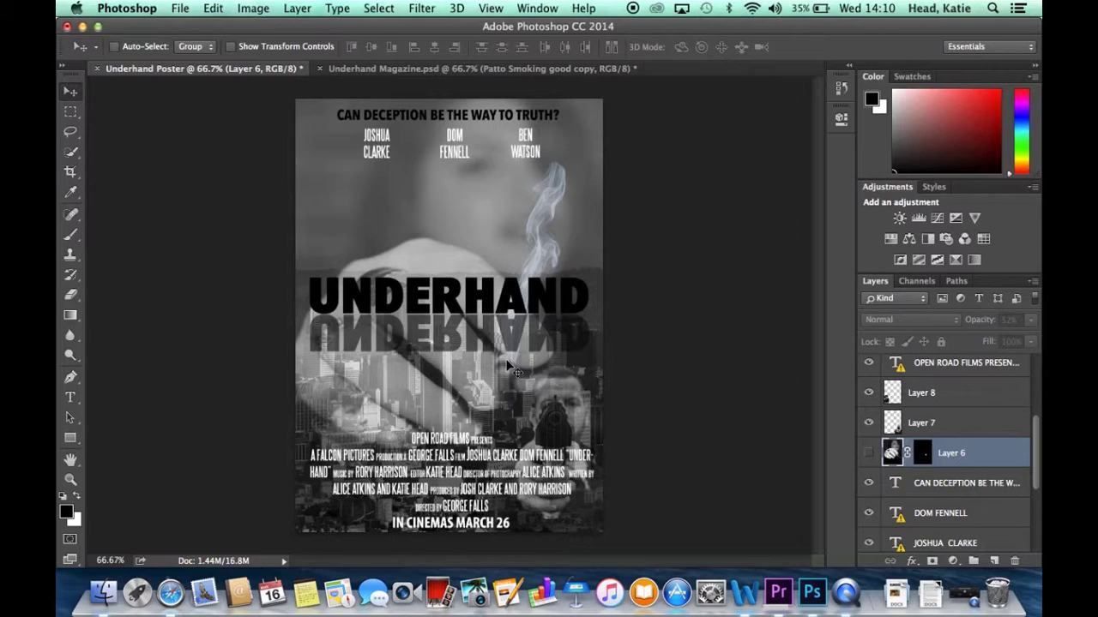
{"action": "left_click", "coordinate": [870, 454]}
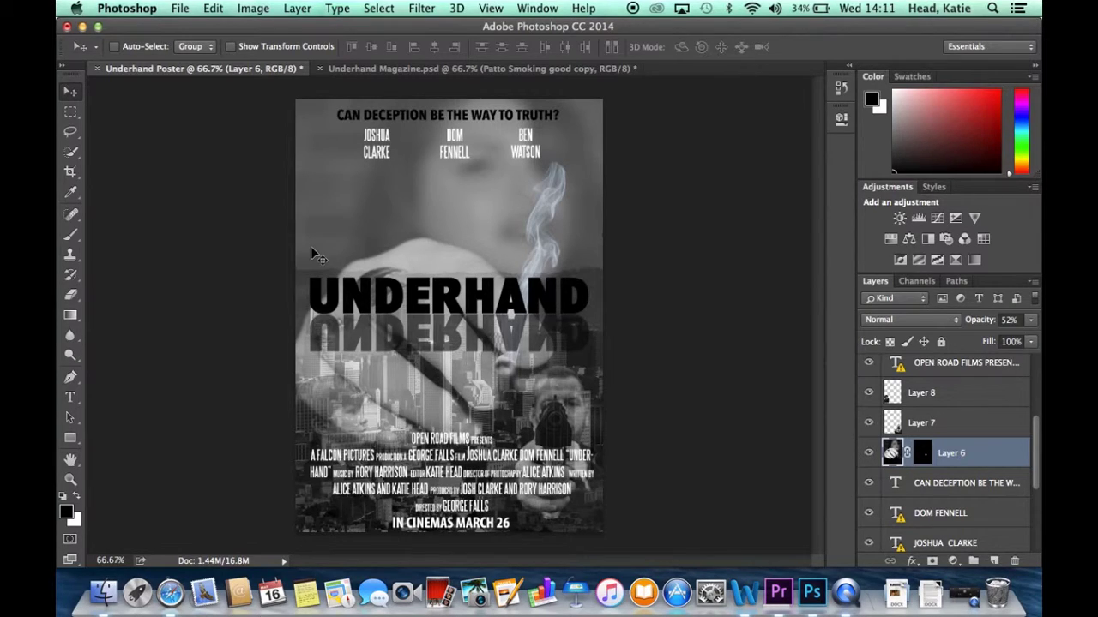
Switch to the Underhand Magazine document and toggle the Rectangle 2 copy layer off and on to compare its effect.
{"action": "left_click", "coordinate": [351, 68]}
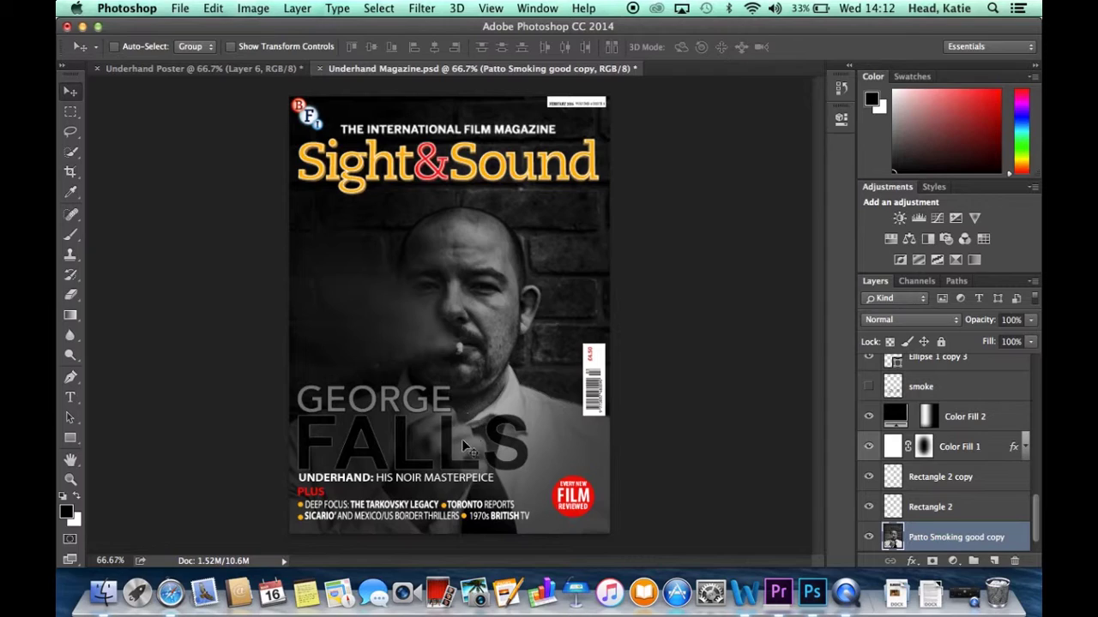
{"action": "left_click", "coordinate": [950, 482]}
{"action": "left_click", "coordinate": [868, 476]}
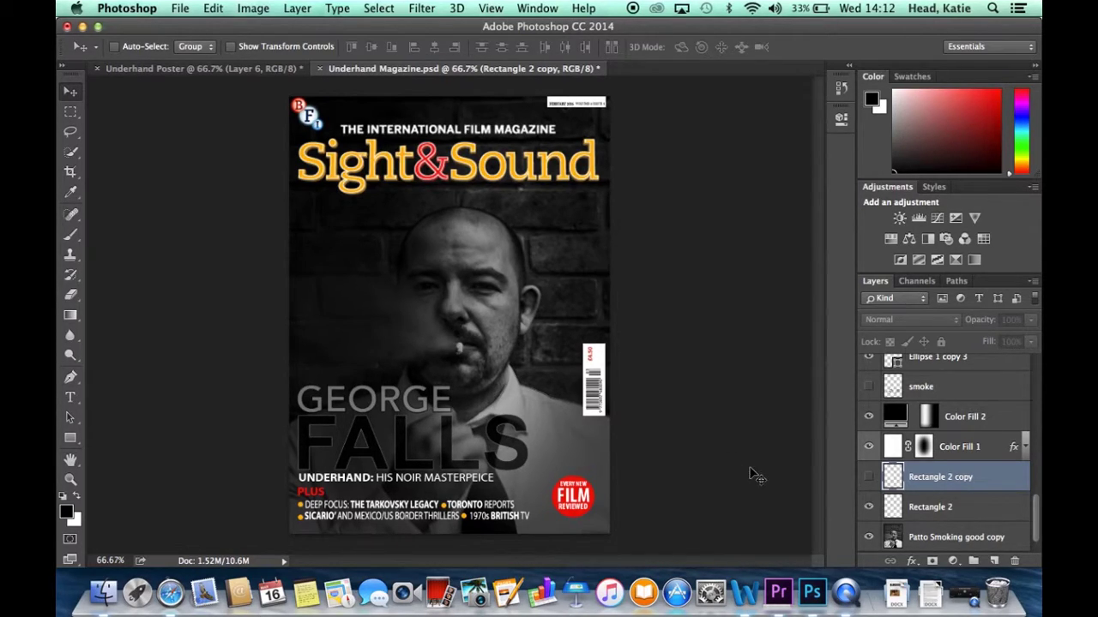
{"action": "left_click", "coordinate": [867, 477]}
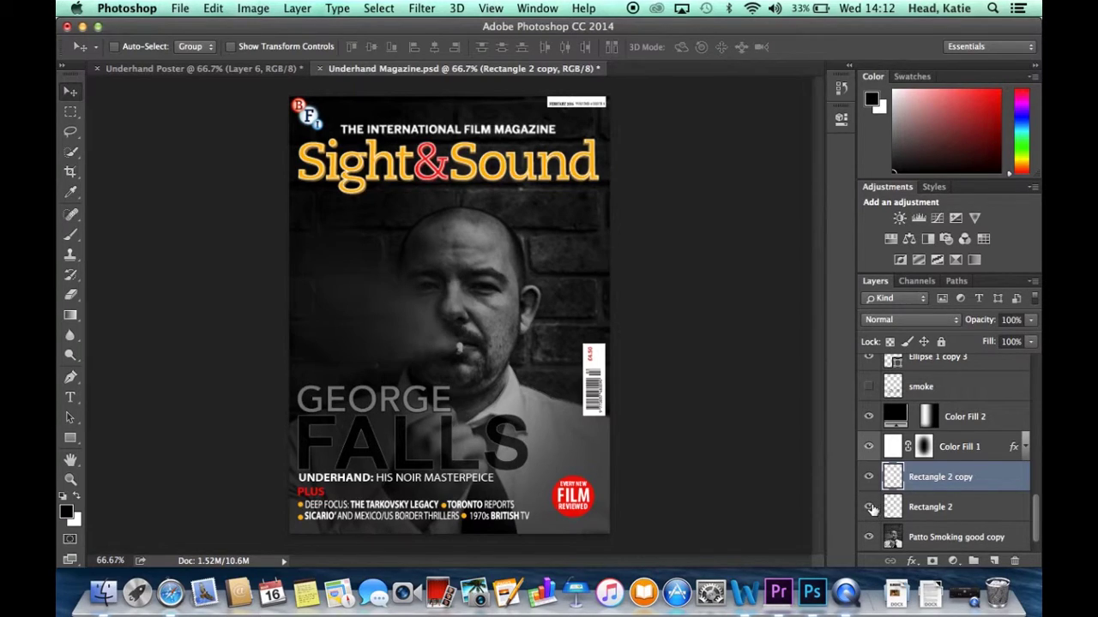
Hide and show the Rectangle 2 layer repeatedly to compare its effect on the lower part of the cover.
{"action": "left_click", "coordinate": [870, 508]}
{"action": "left_click", "coordinate": [868, 507]}
{"action": "left_click", "coordinate": [869, 508]}
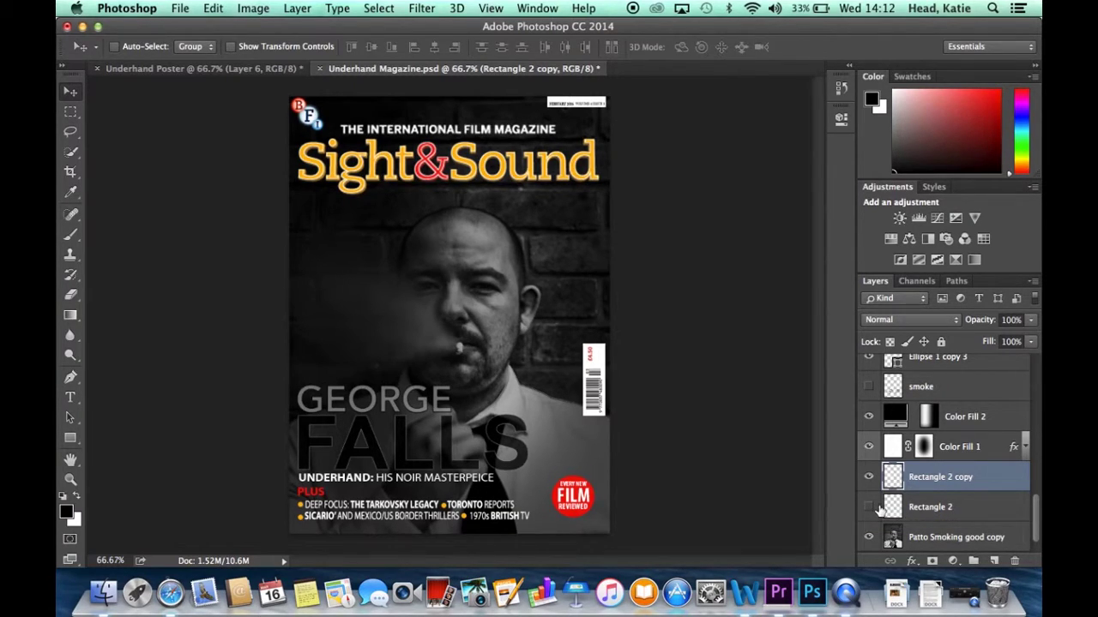
{"action": "left_click", "coordinate": [870, 507]}
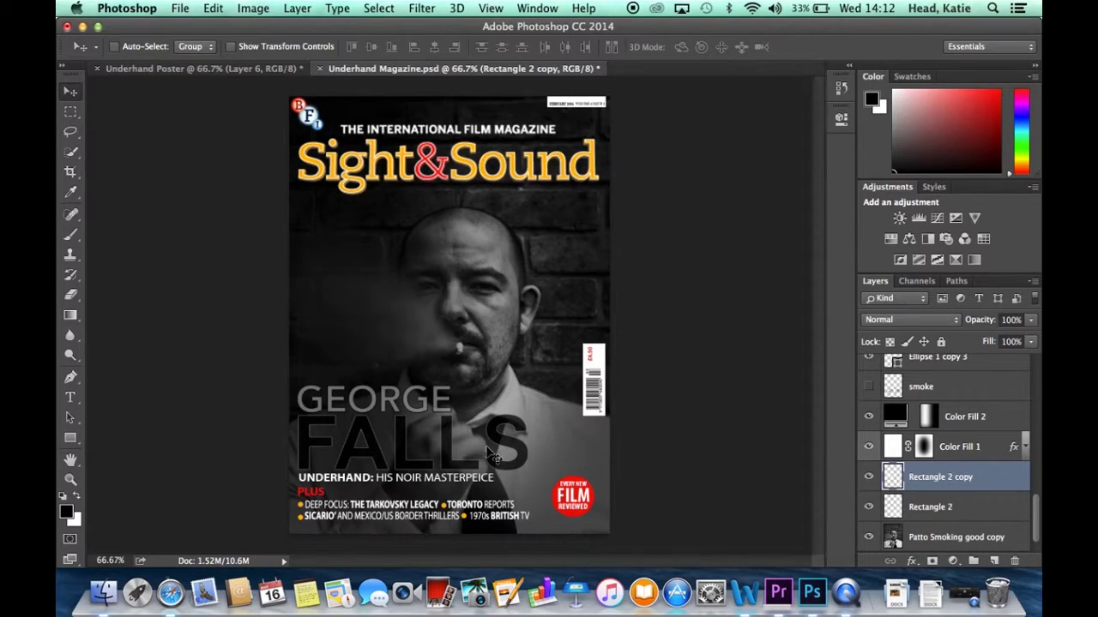
{"action": "left_click", "coordinate": [869, 508]}
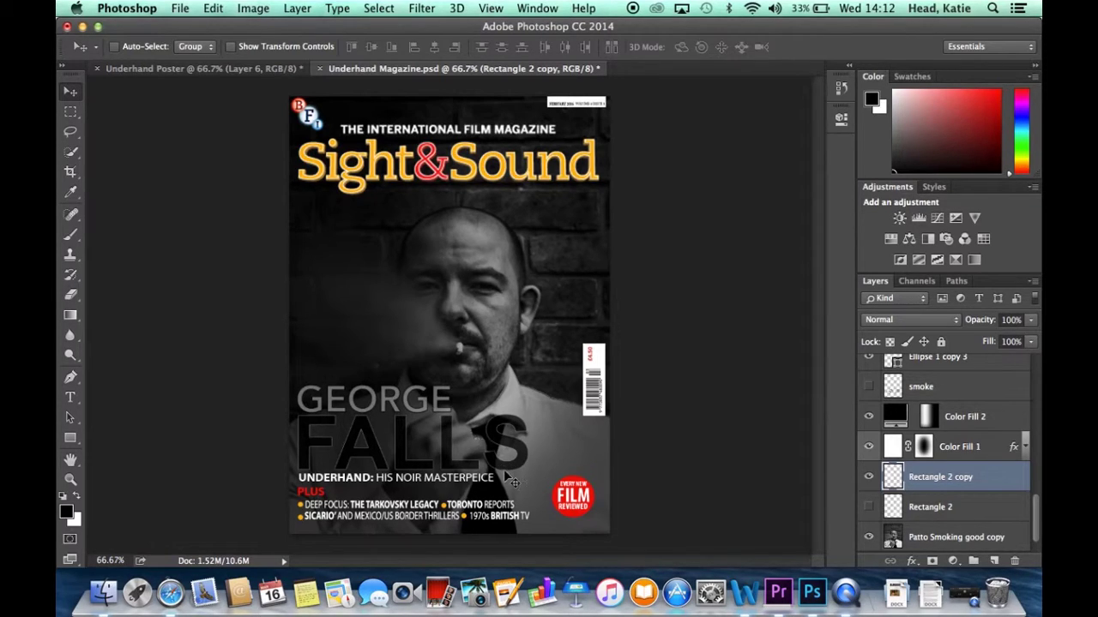
{"action": "left_click", "coordinate": [869, 507]}
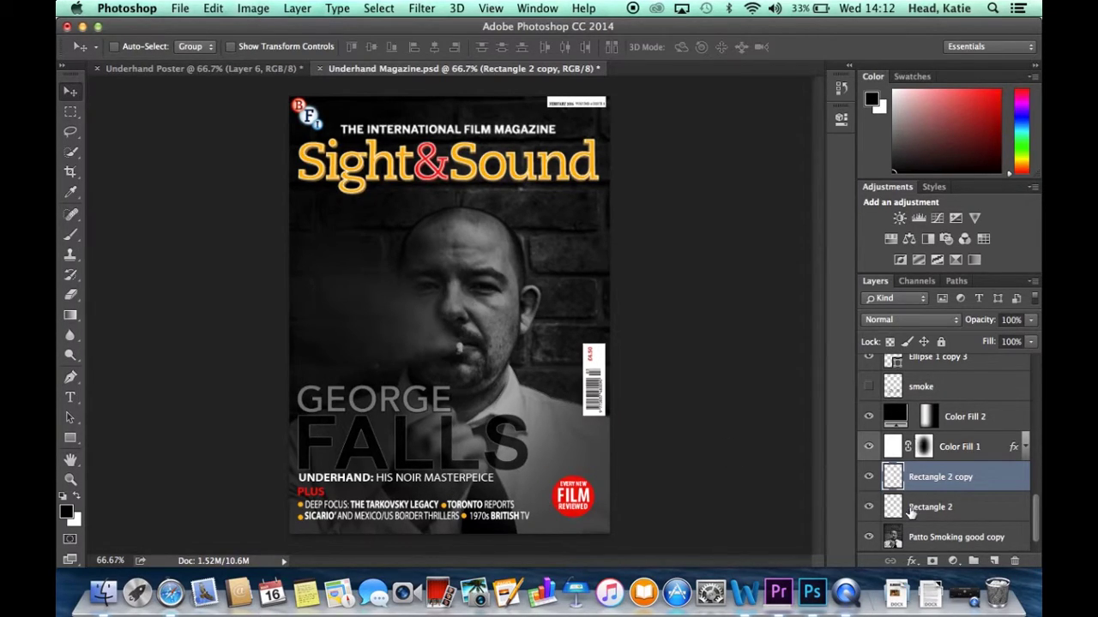
Hide and show the Color Fill 2 layer repeatedly to compare the magazine cover photo with and without its gradient.
{"action": "scroll", "coordinate": [911, 512], "scroll_direction": "down", "scroll_amount": 1}
{"action": "scroll", "coordinate": [909, 512], "scroll_direction": "down", "scroll_amount": 2}
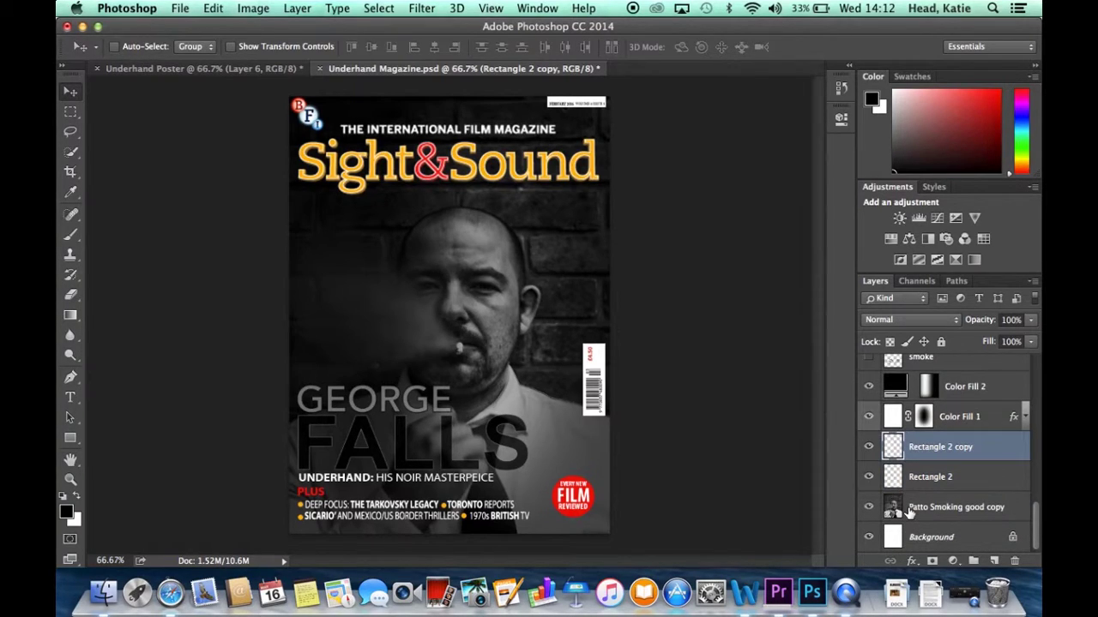
{"action": "scroll", "coordinate": [905, 502], "scroll_direction": "up", "scroll_amount": 4}
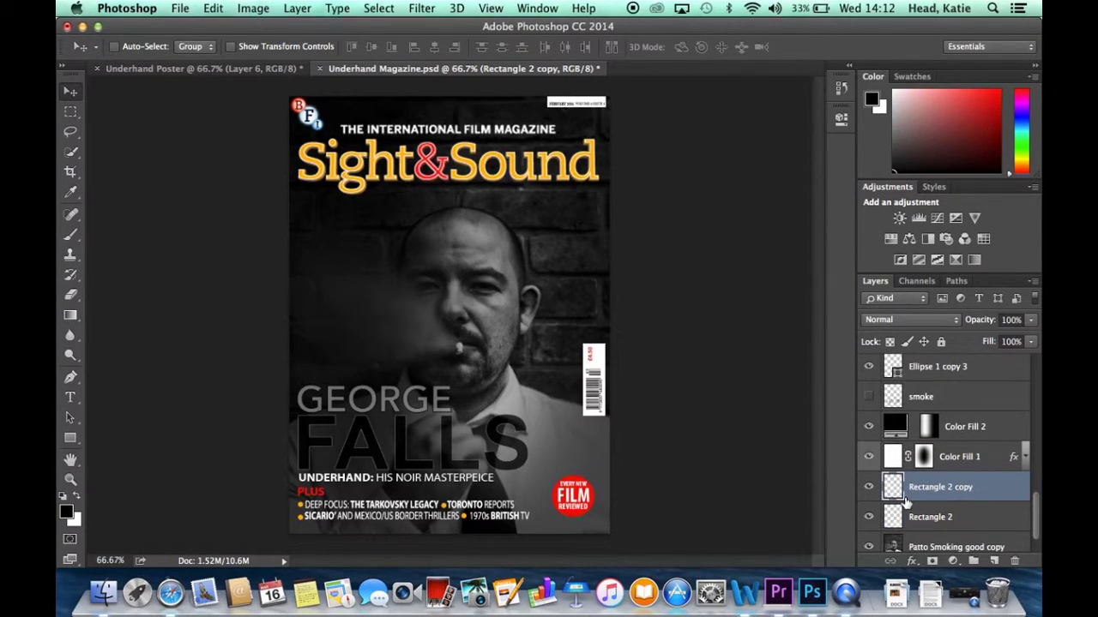
{"action": "left_click", "coordinate": [869, 427]}
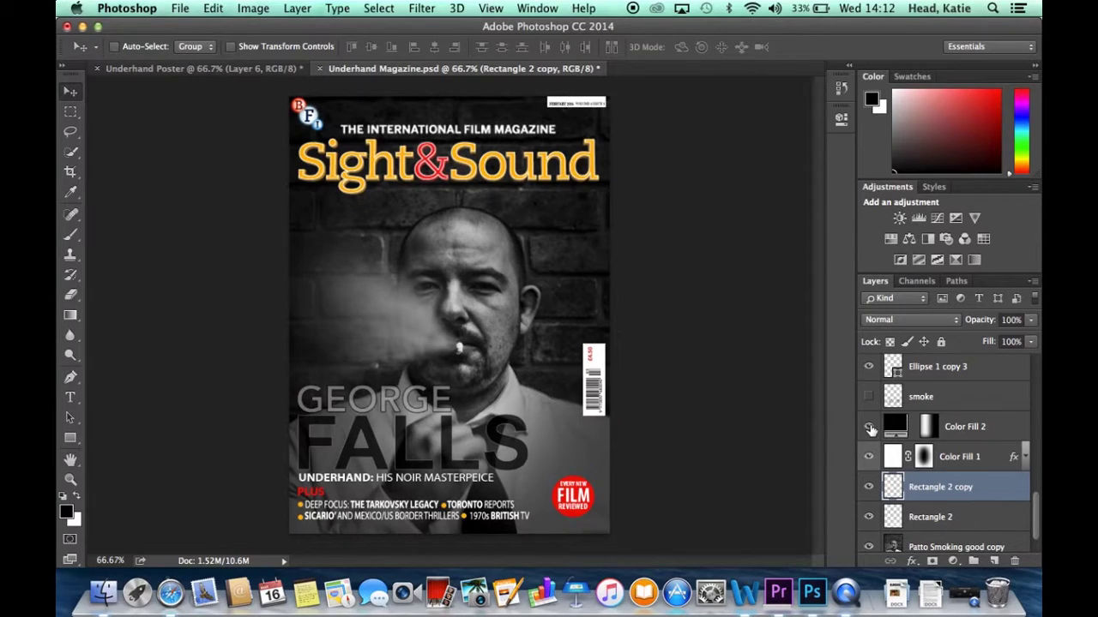
{"action": "left_click", "coordinate": [870, 429]}
{"action": "left_click", "coordinate": [871, 429]}
{"action": "left_click", "coordinate": [870, 429]}
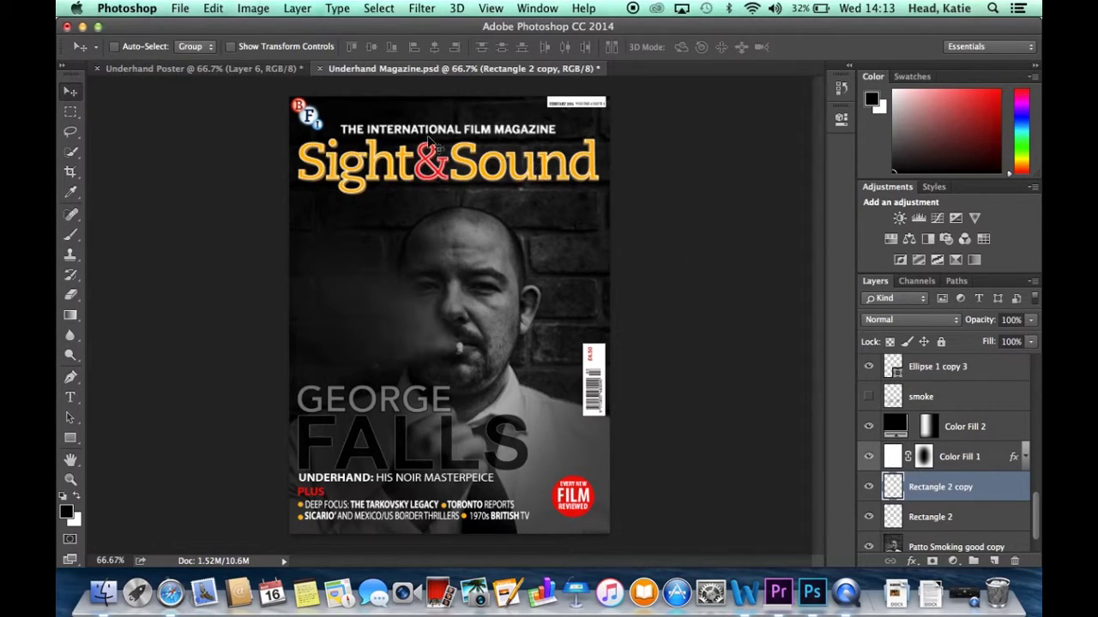
Find the SAS_logo layer in the layer stack and toggle it off and on to examine the masthead.
{"action": "scroll", "coordinate": [957, 466], "scroll_direction": "down", "scroll_amount": 1}
{"action": "scroll", "coordinate": [957, 465], "scroll_direction": "up", "scroll_amount": 10}
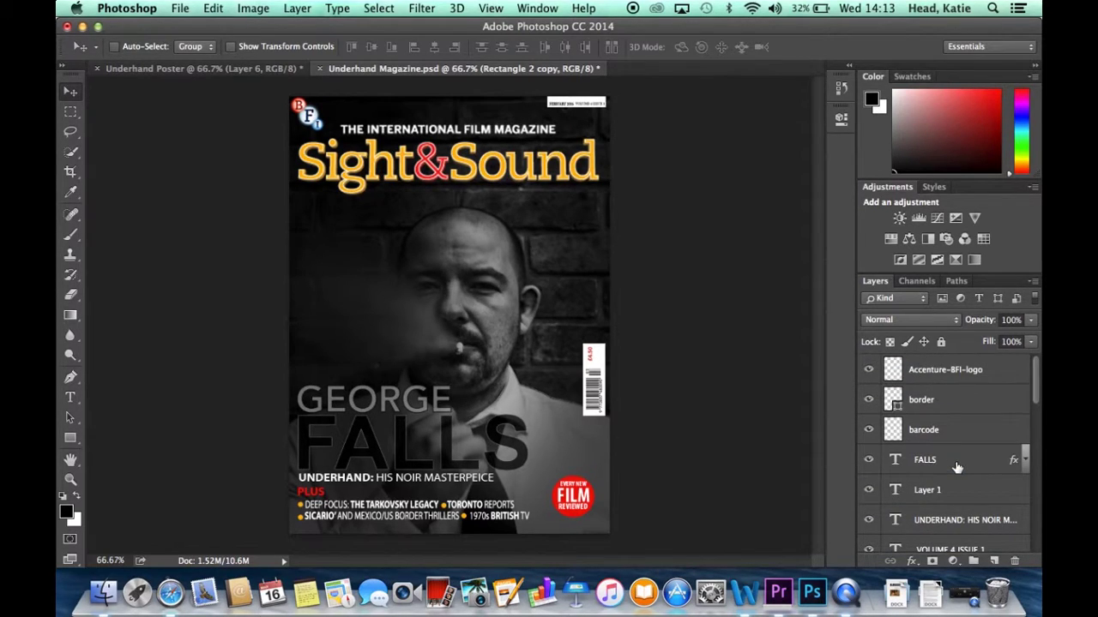
{"action": "scroll", "coordinate": [957, 467], "scroll_direction": "down", "scroll_amount": 5}
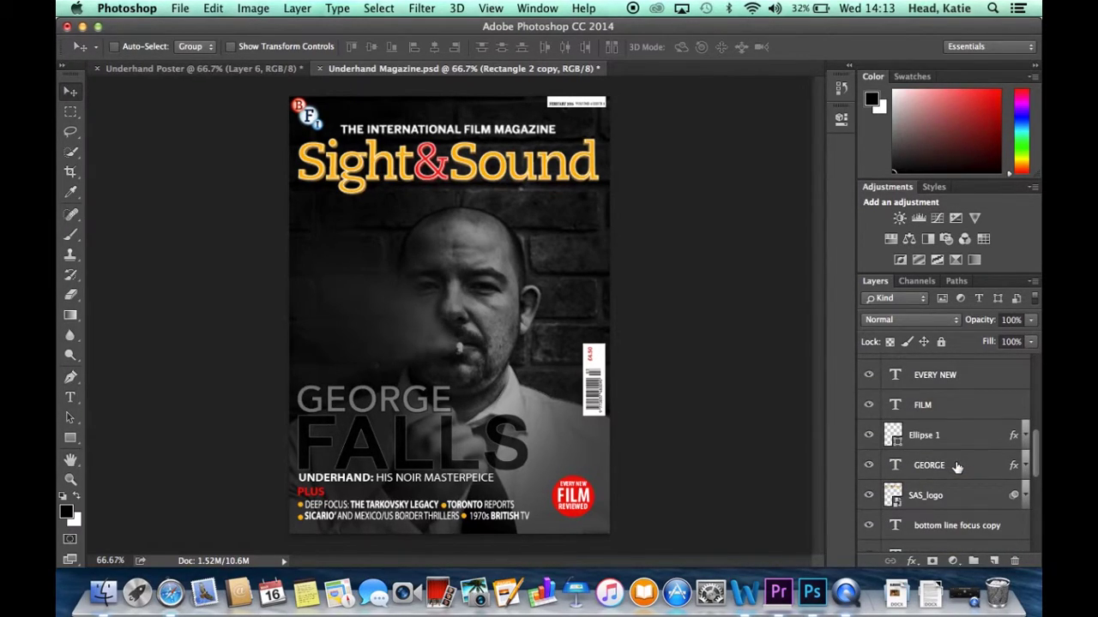
{"action": "left_click", "coordinate": [869, 495]}
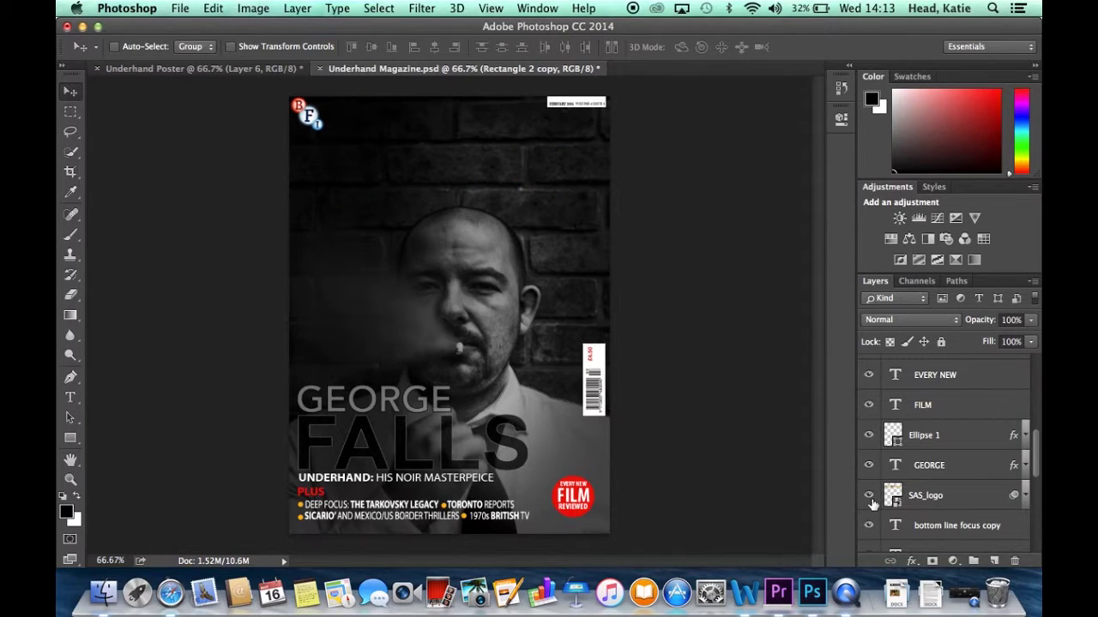
{"action": "left_click", "coordinate": [870, 498]}
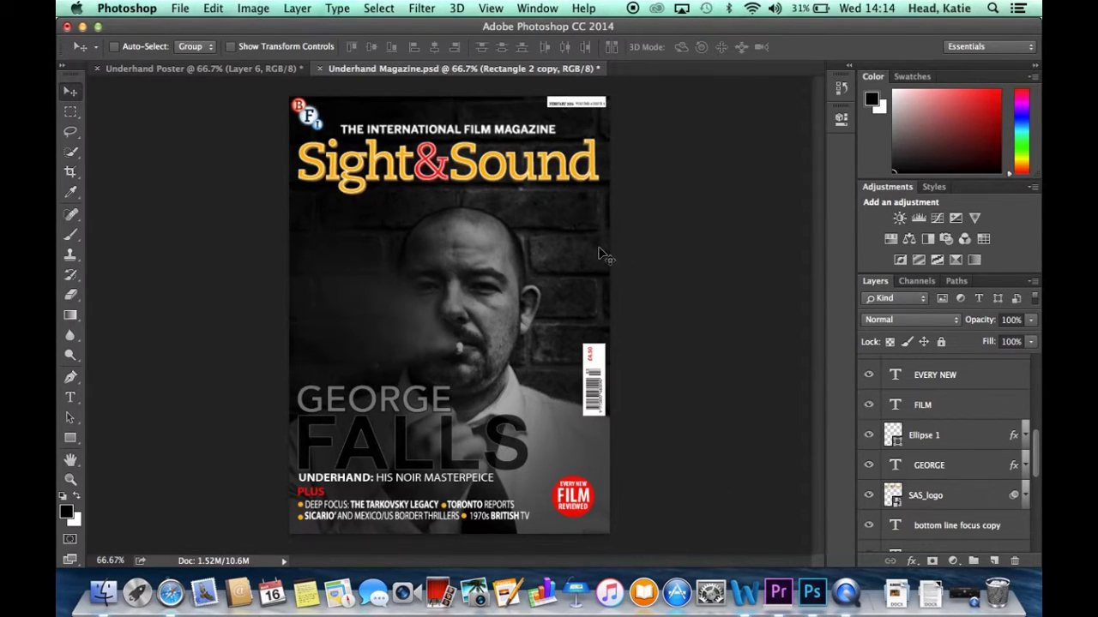
{"action": "key", "text": "super+z"}
Compare the Underhand Poster with the magazine cover by switching between the two documents, finishing on the poster.
{"action": "left_click", "coordinate": [256, 68]}
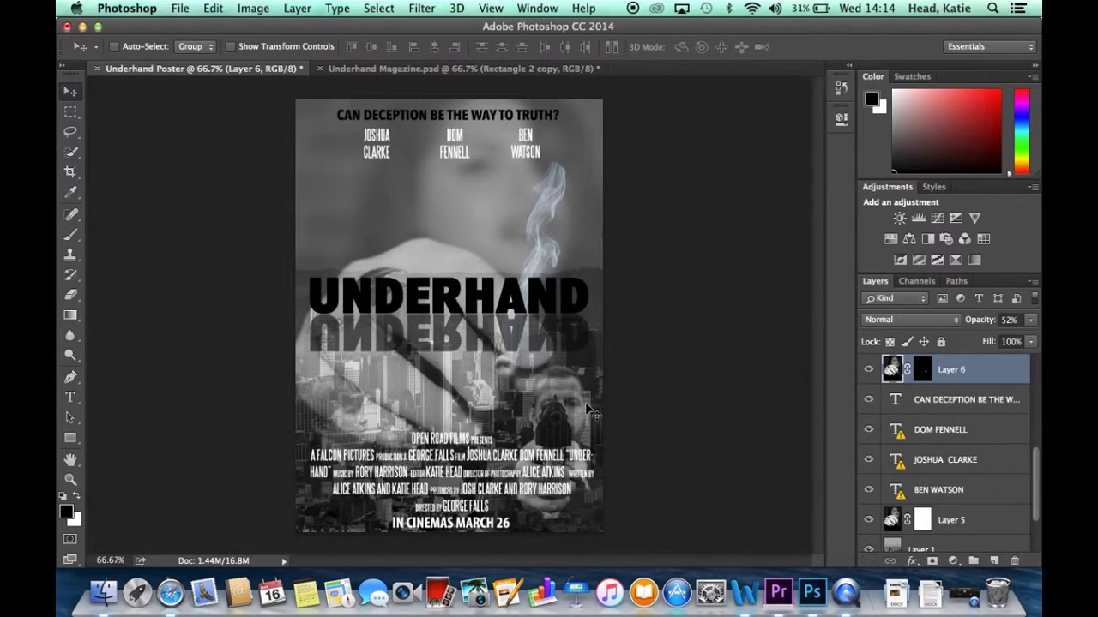
{"action": "left_click", "coordinate": [391, 68]}
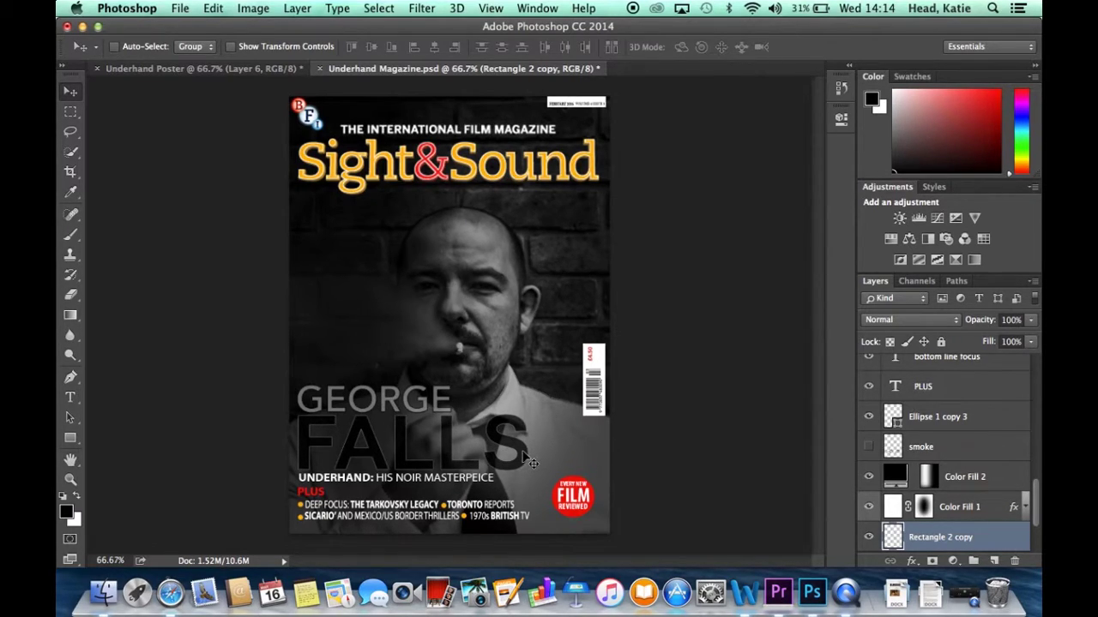
{"action": "scroll", "coordinate": [949, 424], "scroll_direction": "up", "scroll_amount": 10}
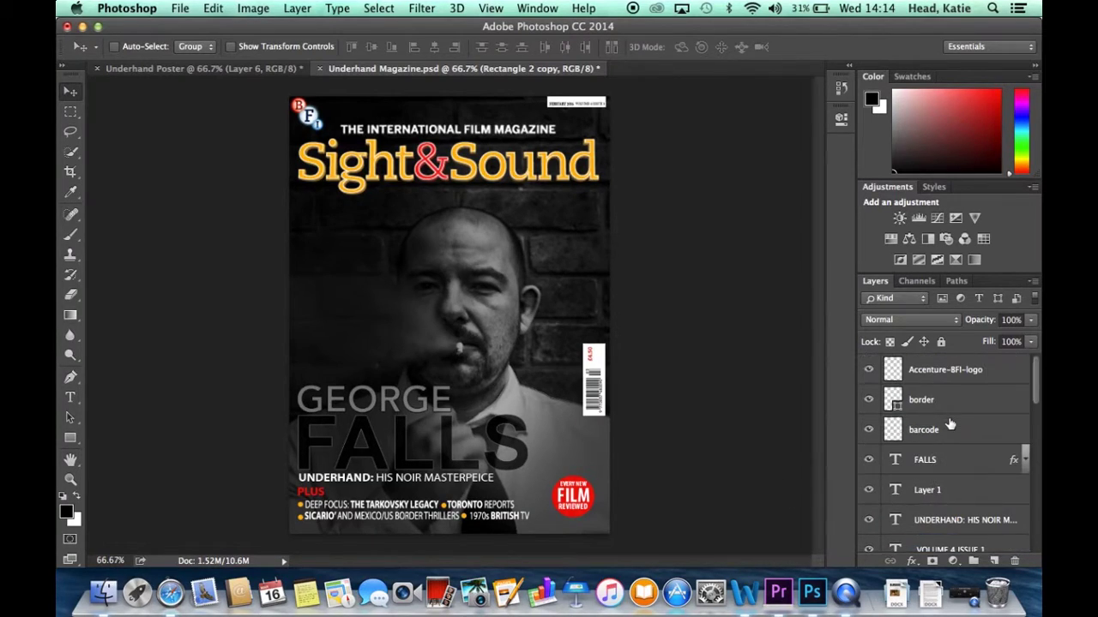
{"action": "left_click", "coordinate": [257, 69]}
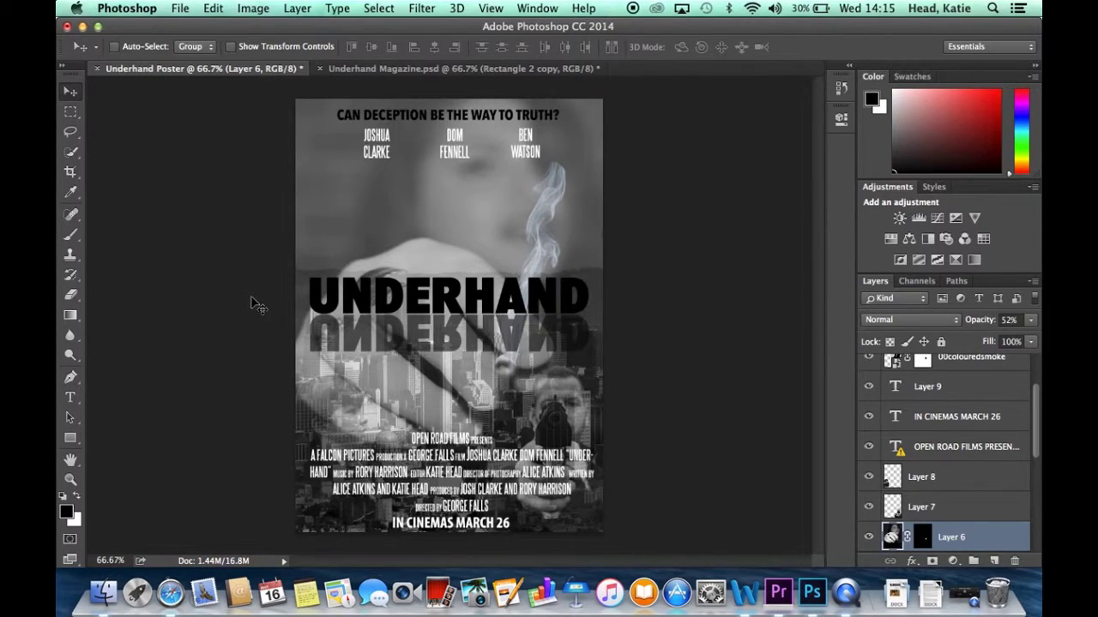
{"action": "left_click", "coordinate": [633, 10]}
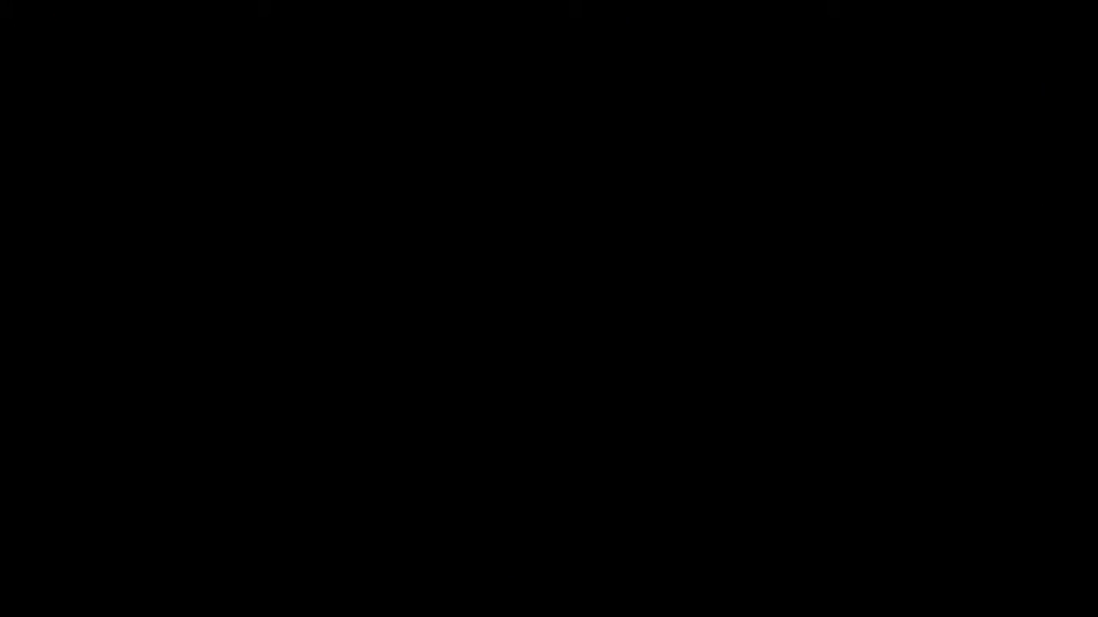